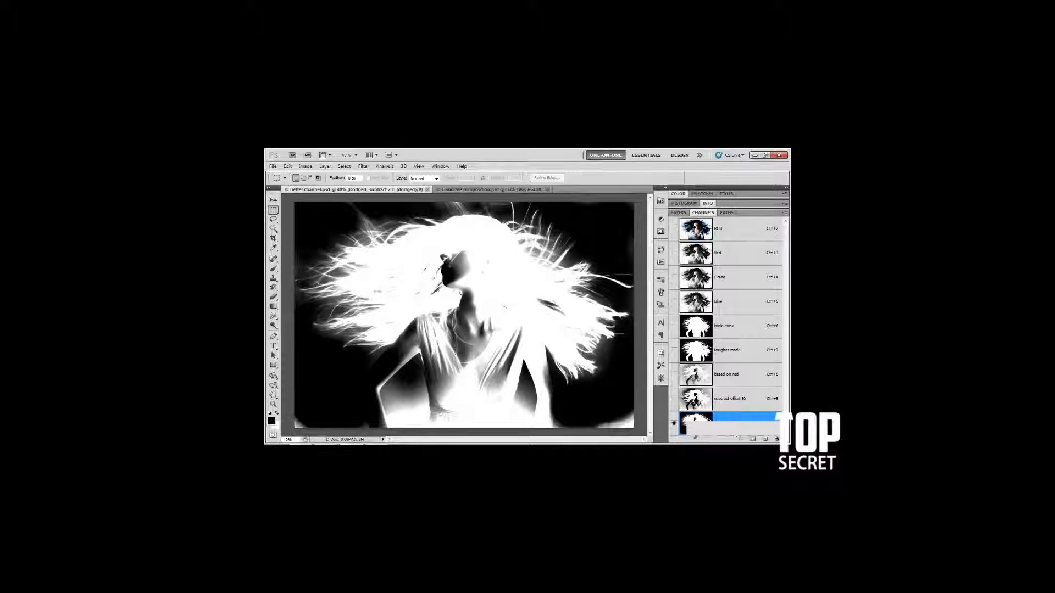
- Duplicate the "subtract 235 (dodged)" alpha channel and rename the copy "hair mask"
left_click_drag(742, 431, 766, 439)
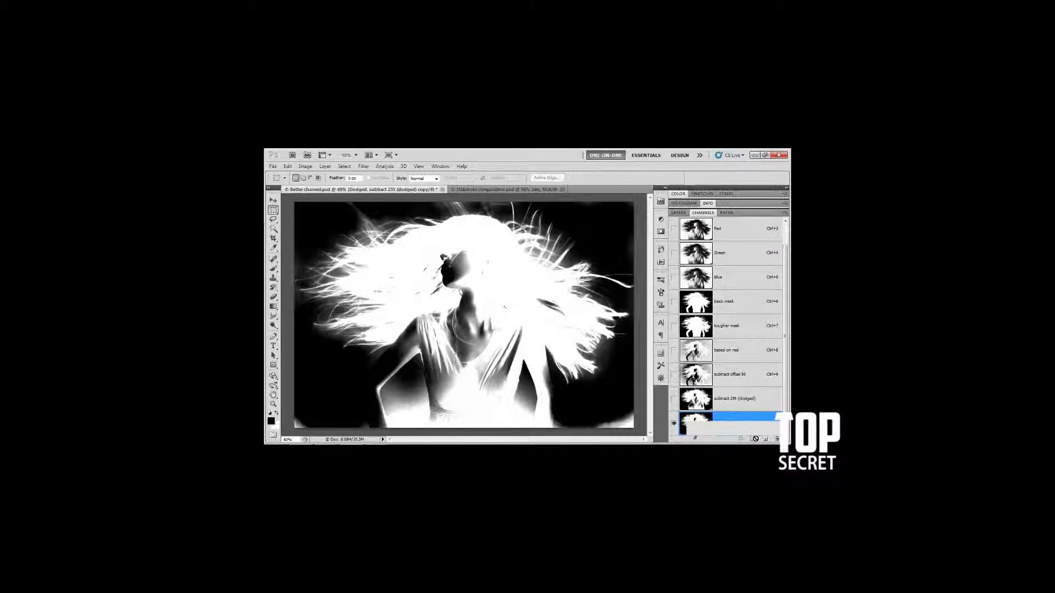
double_click(724, 422)
type("final")
key("Return")
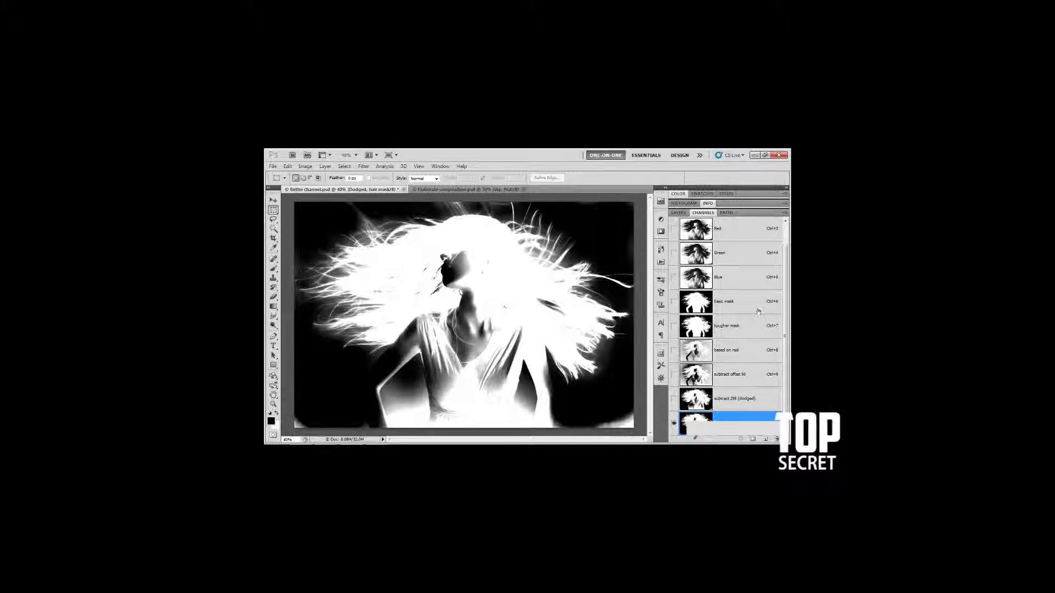
- Move the "hair mask" channel up the channel list to directly above "basic mask"
scroll(786, 326, "up", 1)
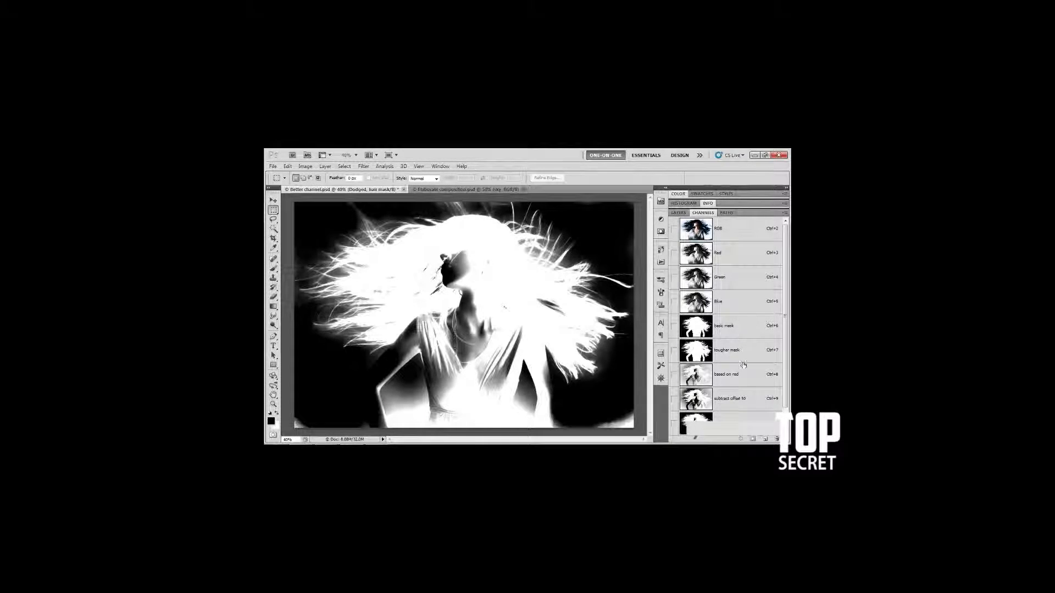
scroll(750, 336, "down", 1)
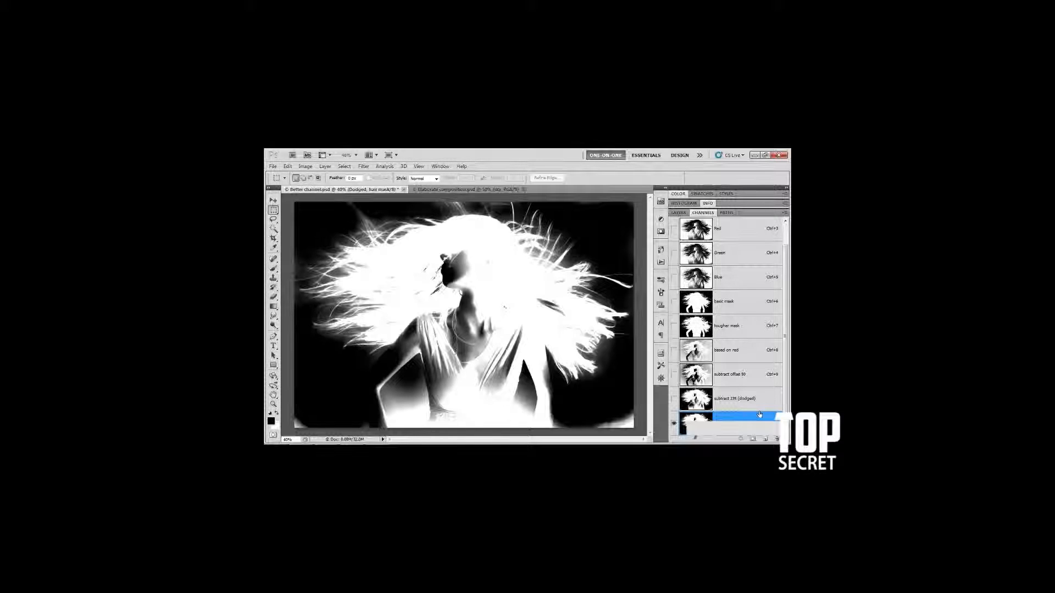
left_click_drag(760, 414, 731, 294)
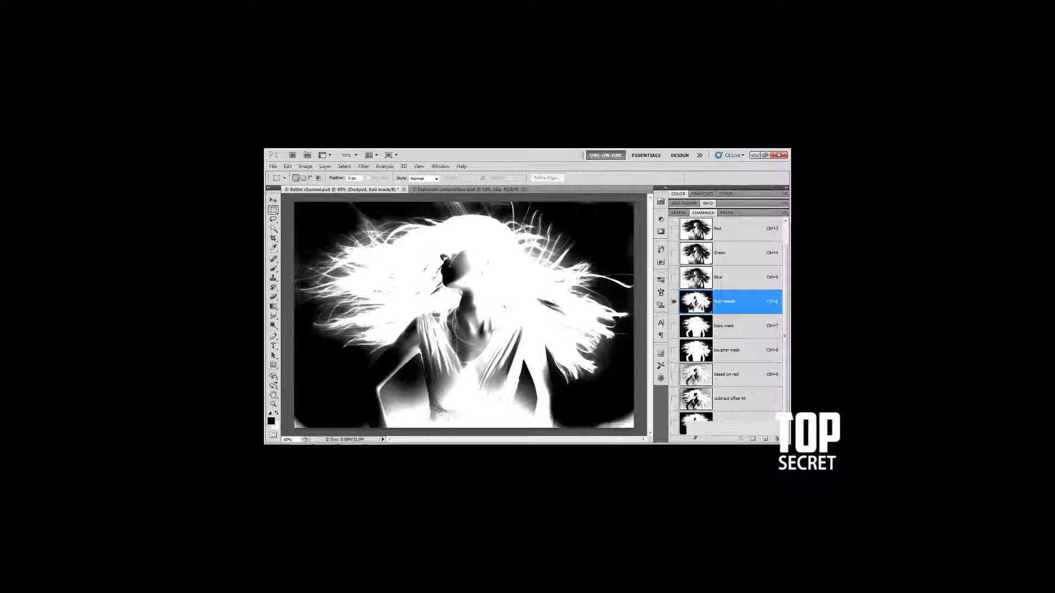
- Activate the Brush tool and set the brush size to 400 px
left_click(274, 268)
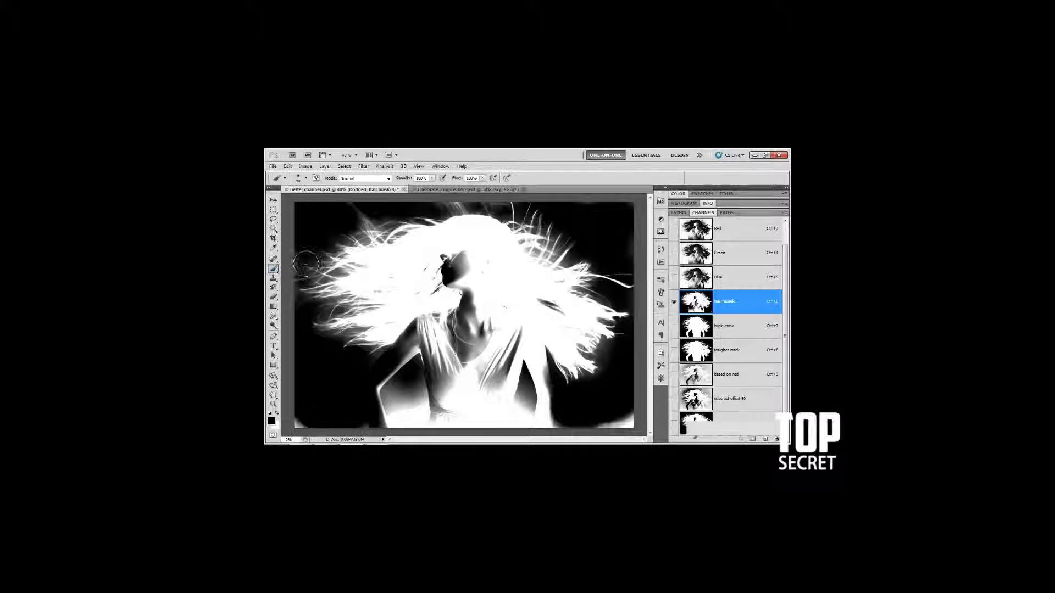
right_click(385, 256)
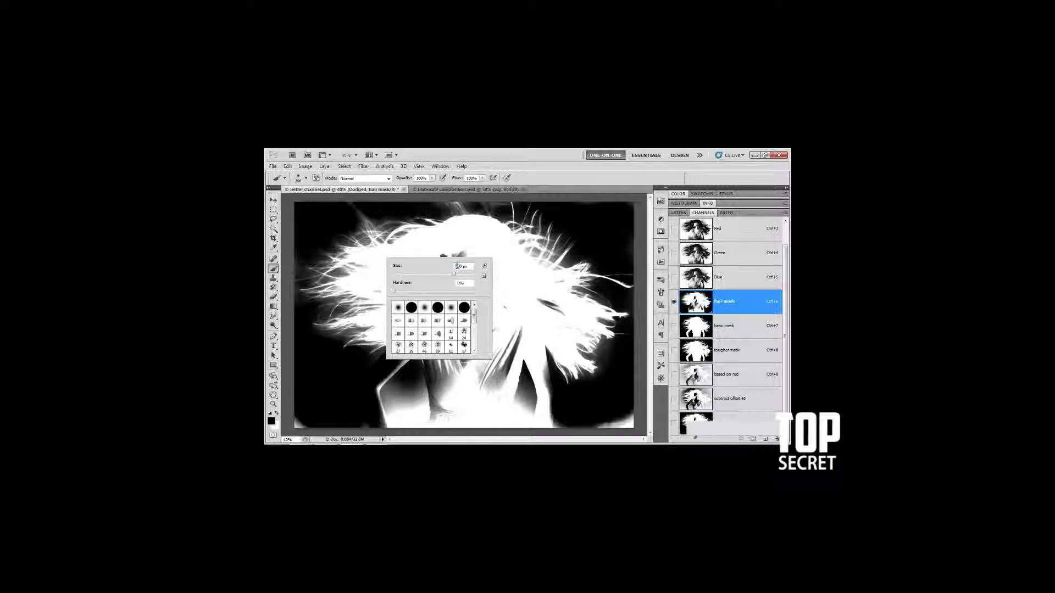
type("4")
key("Return")
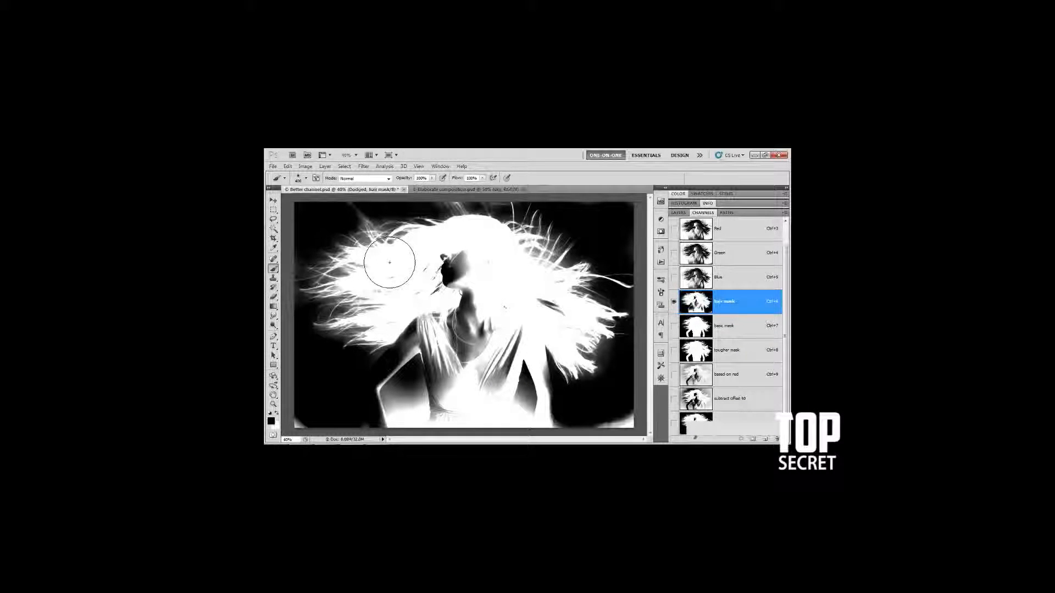
- Try a black Normal-mode brush stroke across the woman's hair and face, and undo it
mouse_move(373, 255)
left_mouse_down()
mouse_move(484, 308)
mouse_move(439, 247)
mouse_move(550, 258)
mouse_move(541, 282)
left_mouse_up()
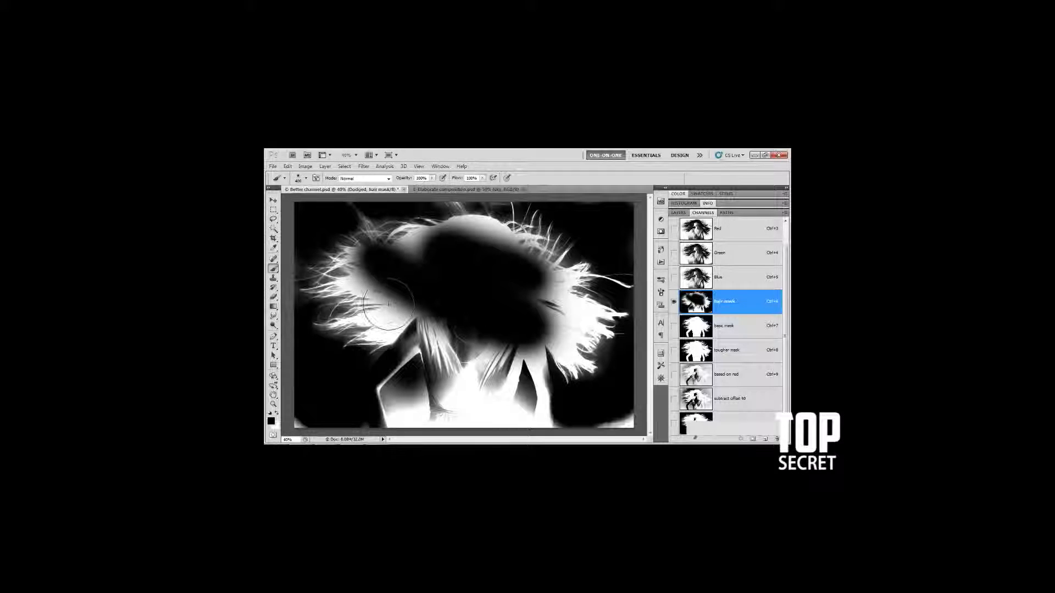
key("ctrl+z")
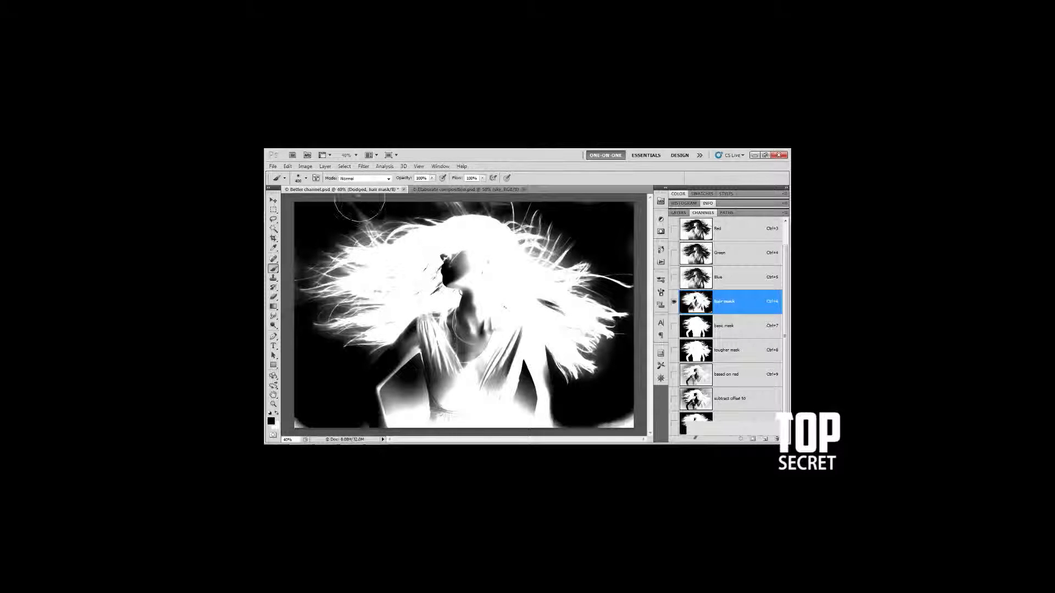
- Set the brush blend mode to Overlay, try a black stroke around the hair at full opacity, and undo it
left_click(364, 180)
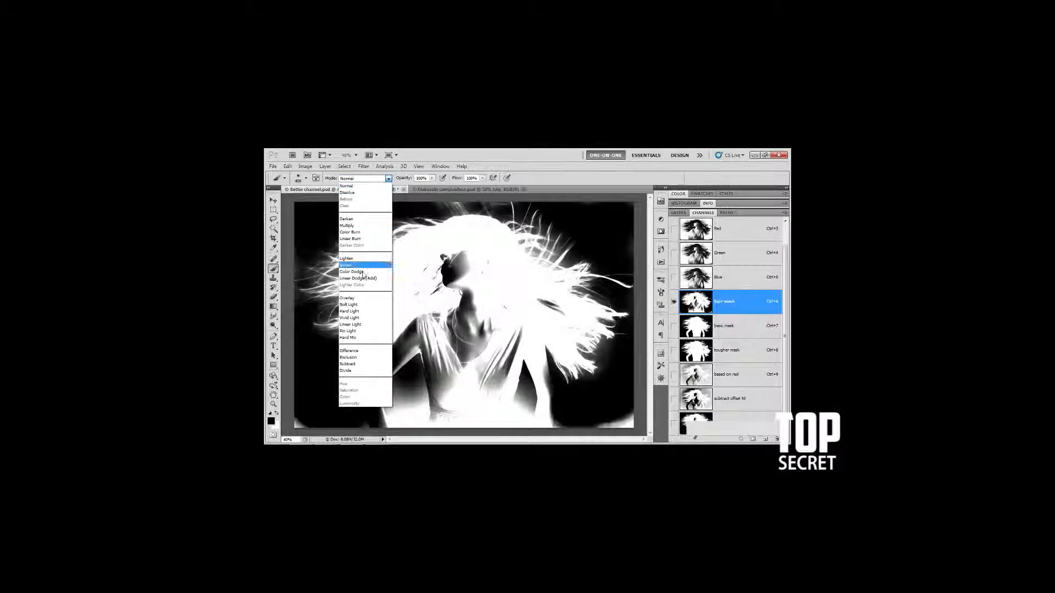
left_click(373, 299)
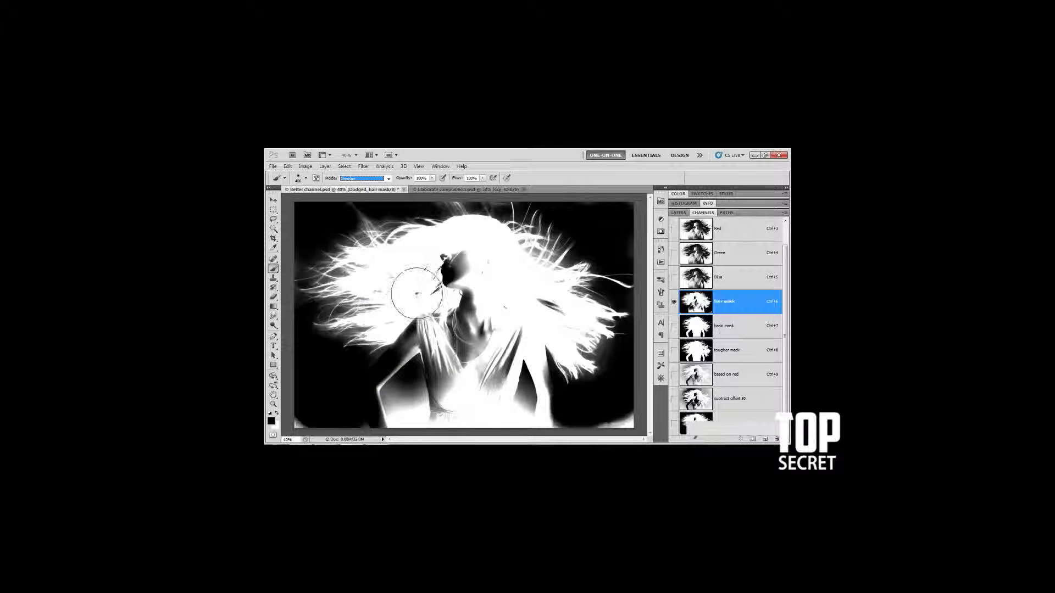
mouse_move(312, 312)
left_mouse_down()
mouse_move(374, 296)
mouse_move(380, 307)
mouse_move(343, 309)
mouse_move(400, 318)
mouse_move(333, 338)
mouse_move(388, 356)
mouse_move(422, 340)
mouse_move(333, 332)
mouse_move(377, 265)
mouse_move(324, 257)
mouse_move(380, 240)
mouse_move(371, 227)
mouse_move(455, 213)
mouse_move(577, 259)
mouse_move(616, 299)
mouse_move(601, 375)
mouse_move(557, 380)
mouse_move(536, 363)
left_mouse_up()
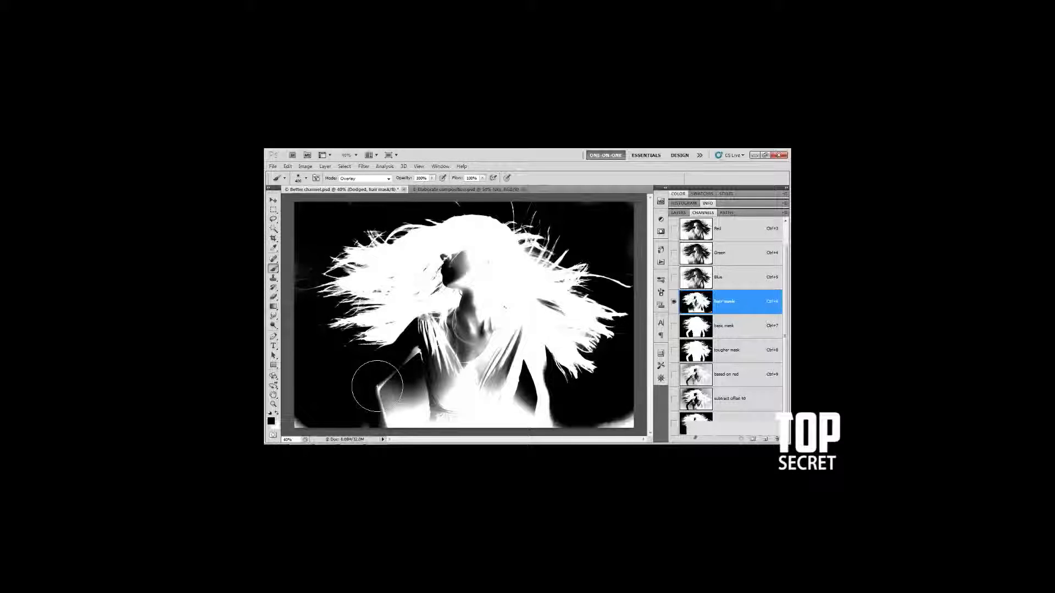
key("ctrl+z")
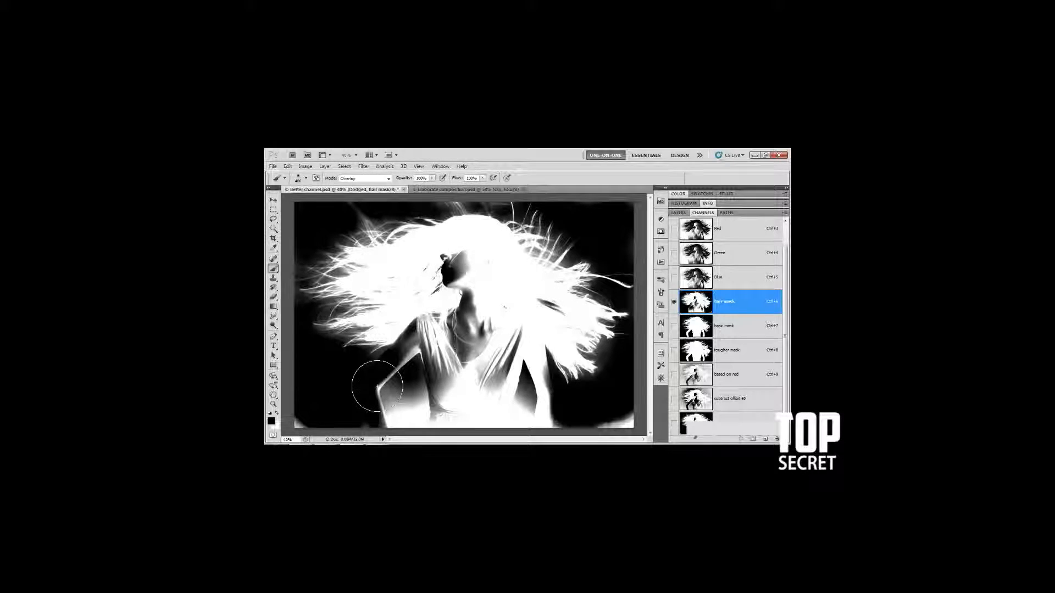
- Set the brush opacity to 50% and paint black in Overlay mode around the outer hair strands and beside the arms
left_click_drag(325, 346, 382, 340)
key("5")
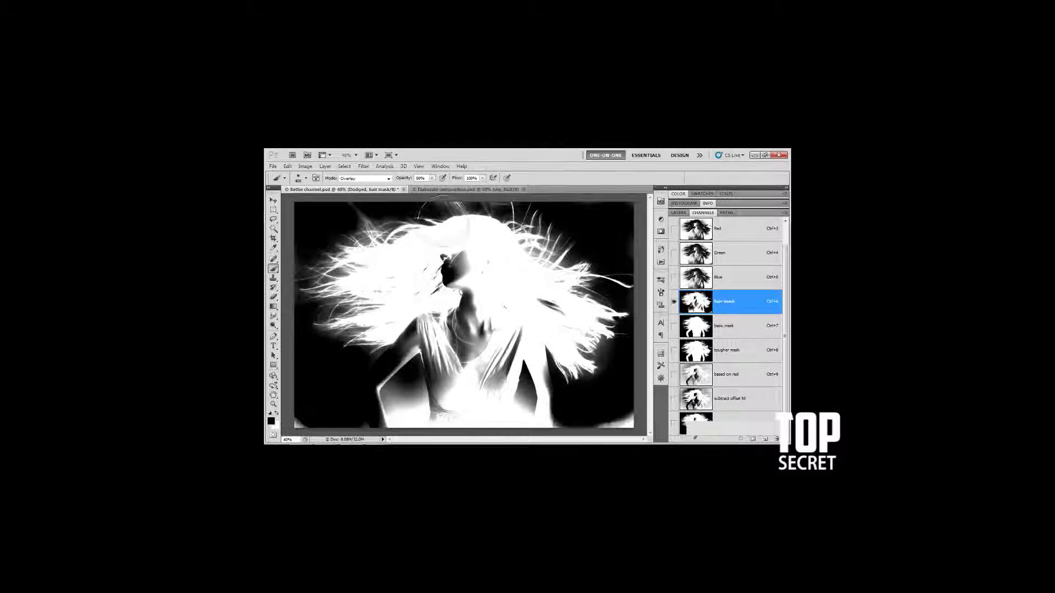
left_click_drag(537, 257, 535, 252)
left_click(537, 252)
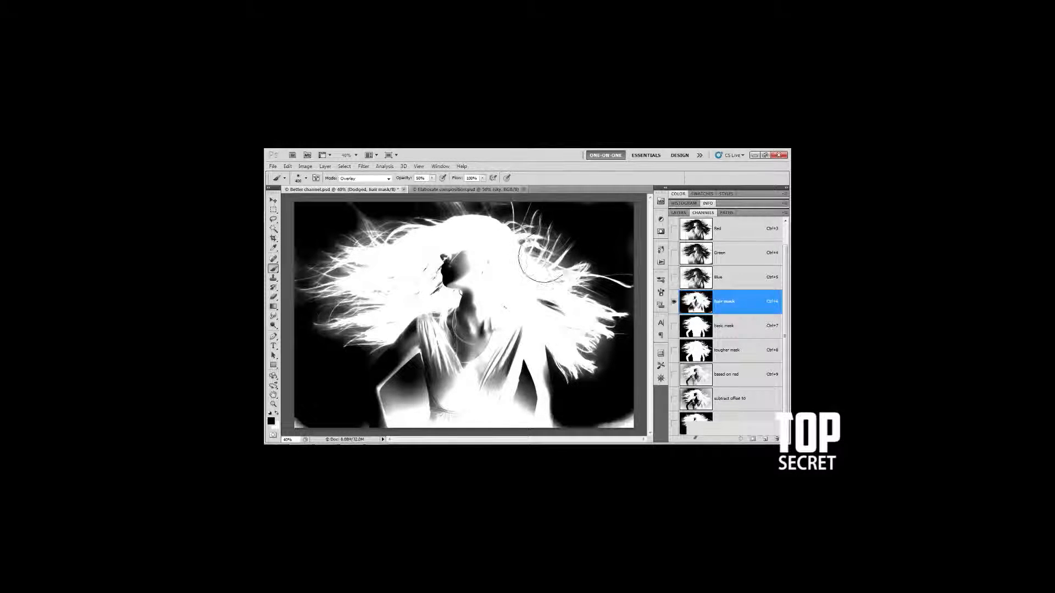
left_click(570, 263)
left_click(604, 305)
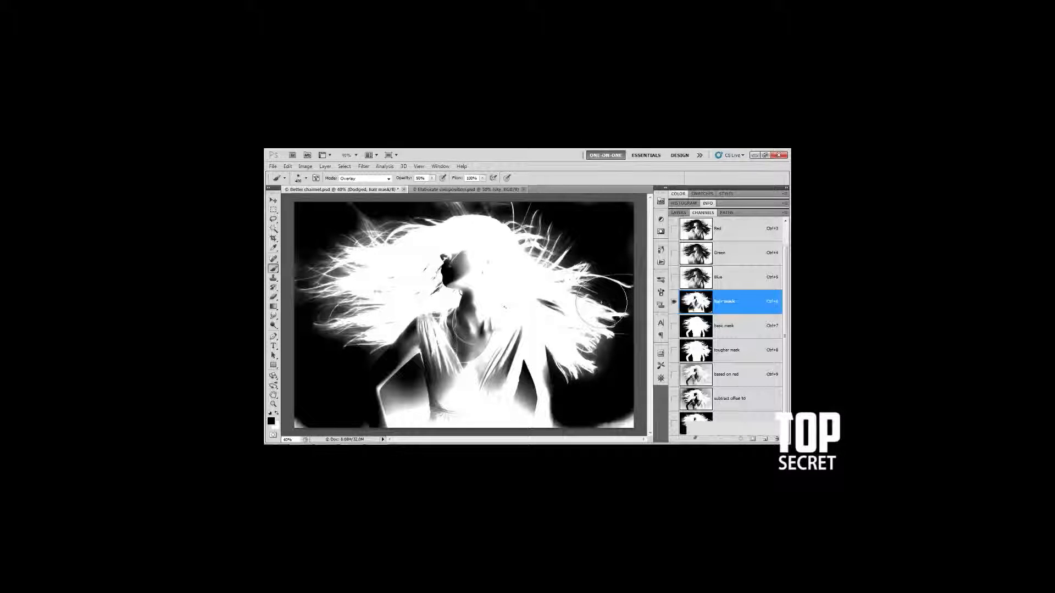
left_click(606, 353)
left_click(589, 360)
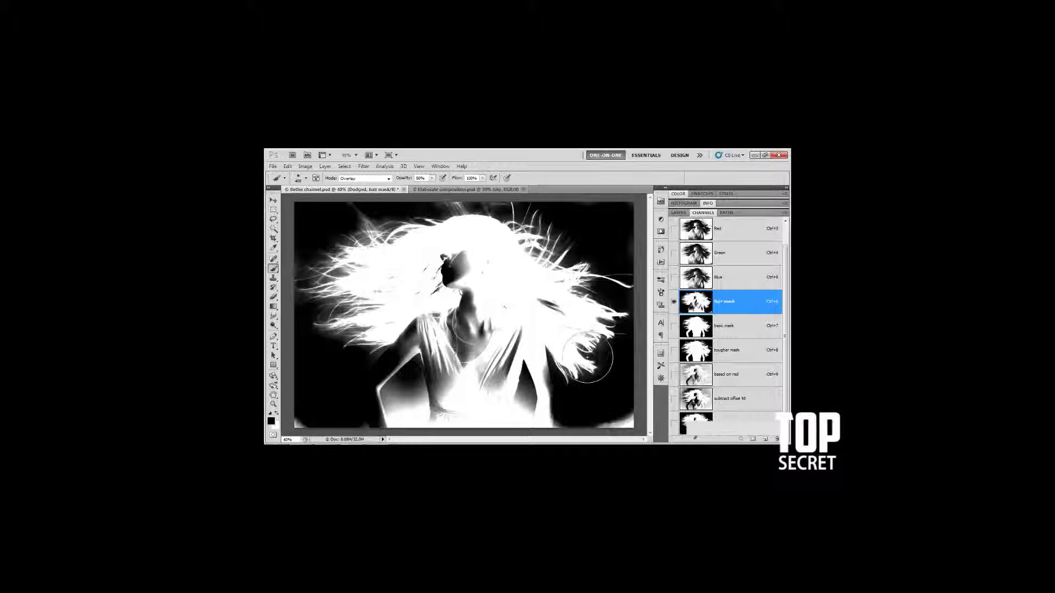
left_click(558, 377)
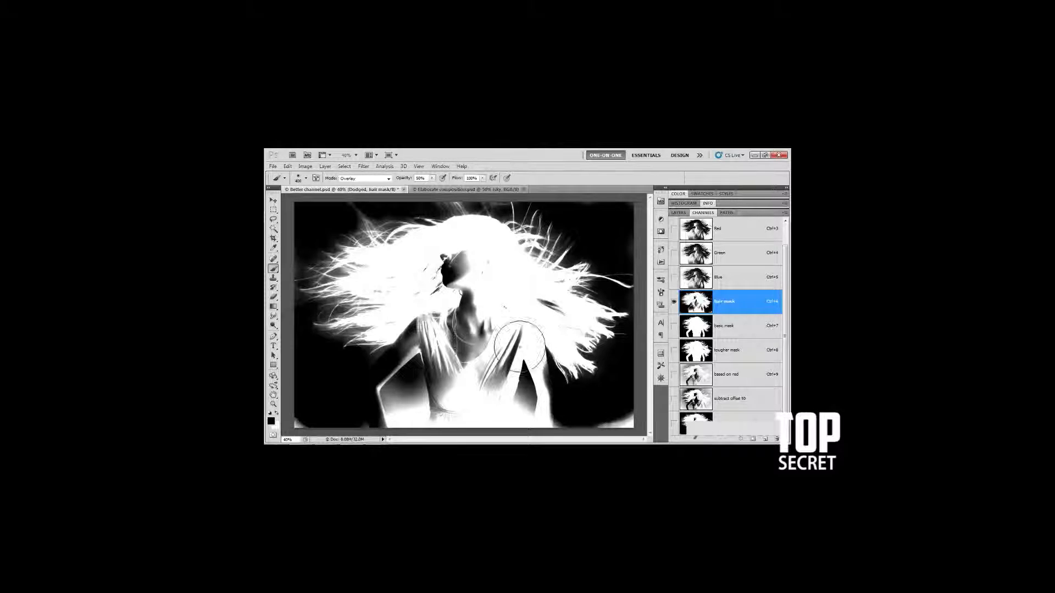
left_click(412, 376)
left_click(416, 370)
left_click(377, 364)
left_click_drag(393, 365, 378, 377)
left_click_drag(328, 338, 339, 338)
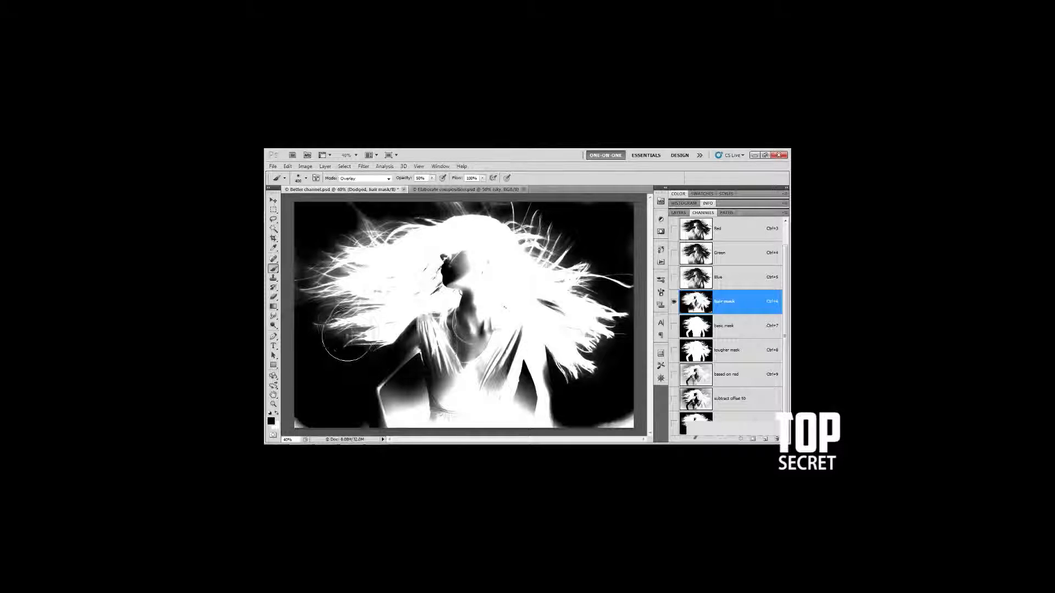
left_click(356, 333)
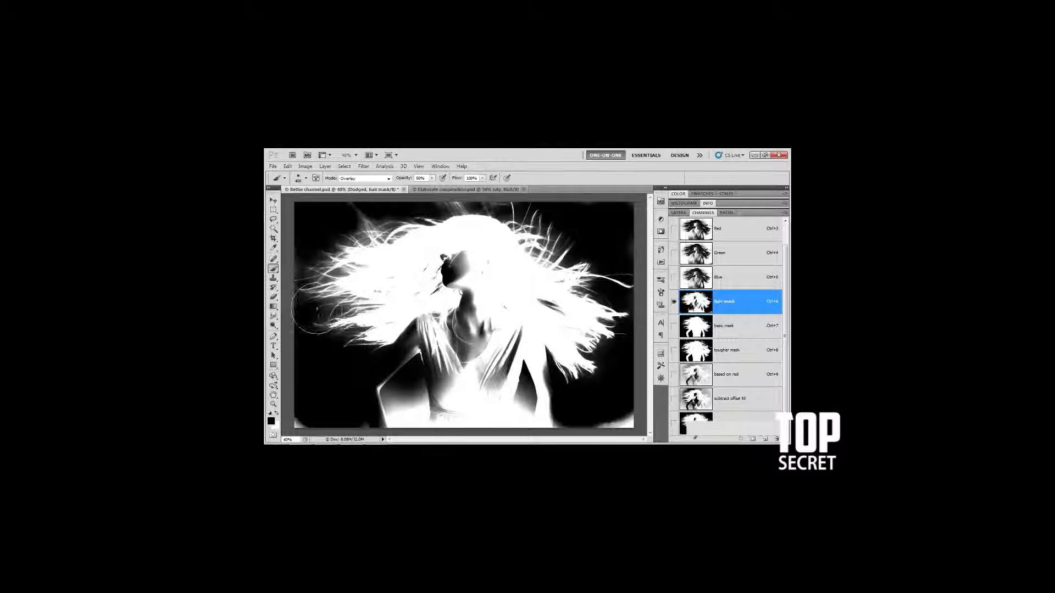
mouse_move(318, 310)
left_mouse_down()
mouse_move(342, 310)
mouse_move(322, 305)
mouse_move(317, 291)
mouse_move(331, 265)
mouse_move(339, 273)
mouse_move(317, 259)
mouse_move(301, 270)
mouse_move(303, 315)
mouse_move(315, 252)
mouse_move(335, 237)
mouse_move(411, 248)
left_mouse_up()
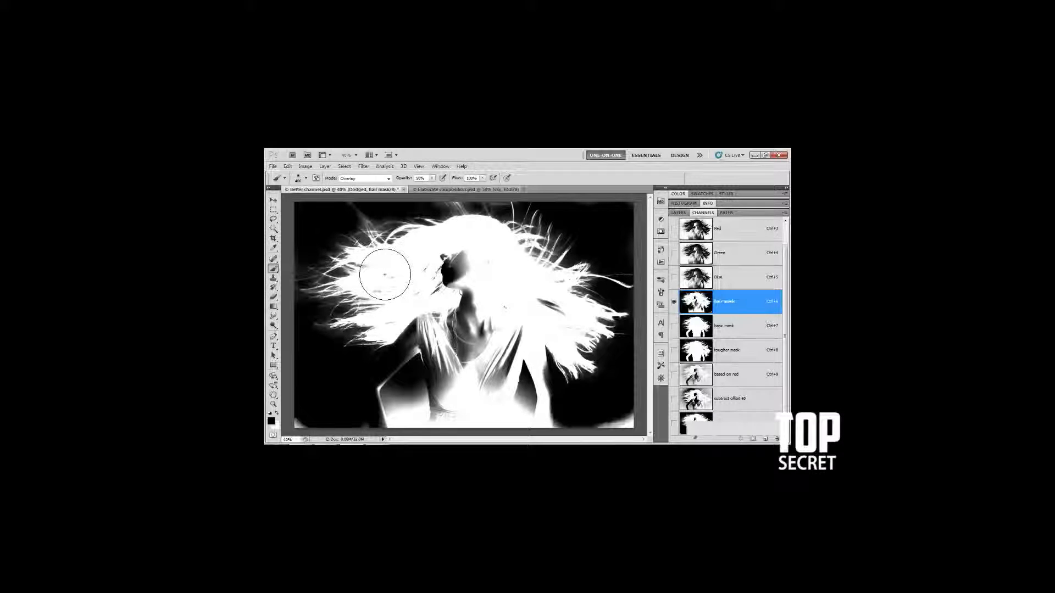
- Swap the foreground colour to white and brush over the inner hair on both sides of the face
key("x")
mouse_move(377, 271)
left_mouse_down()
mouse_move(357, 319)
mouse_move(417, 291)
left_mouse_up()
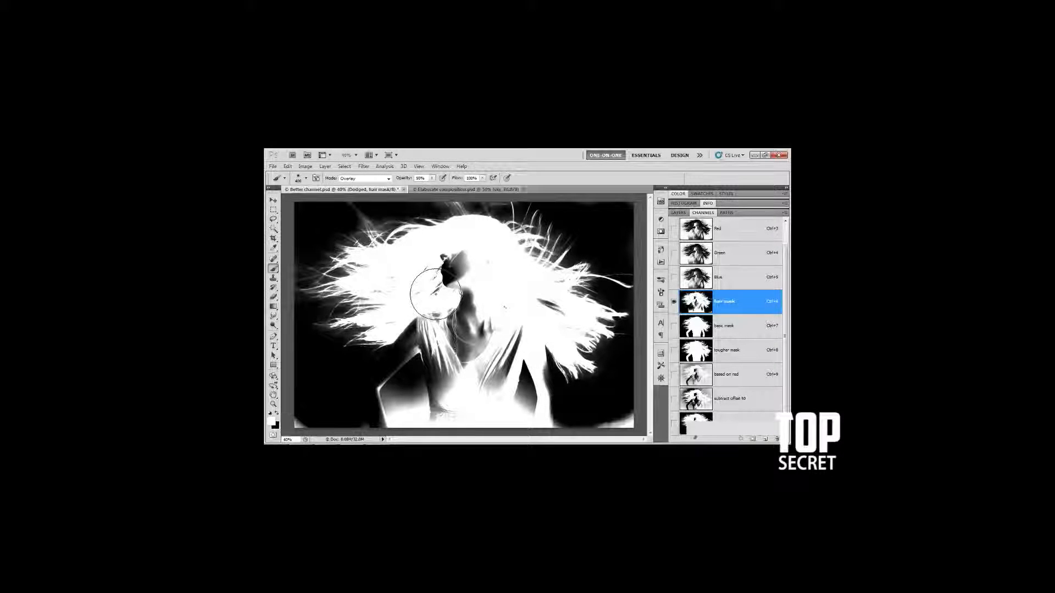
left_click(545, 312)
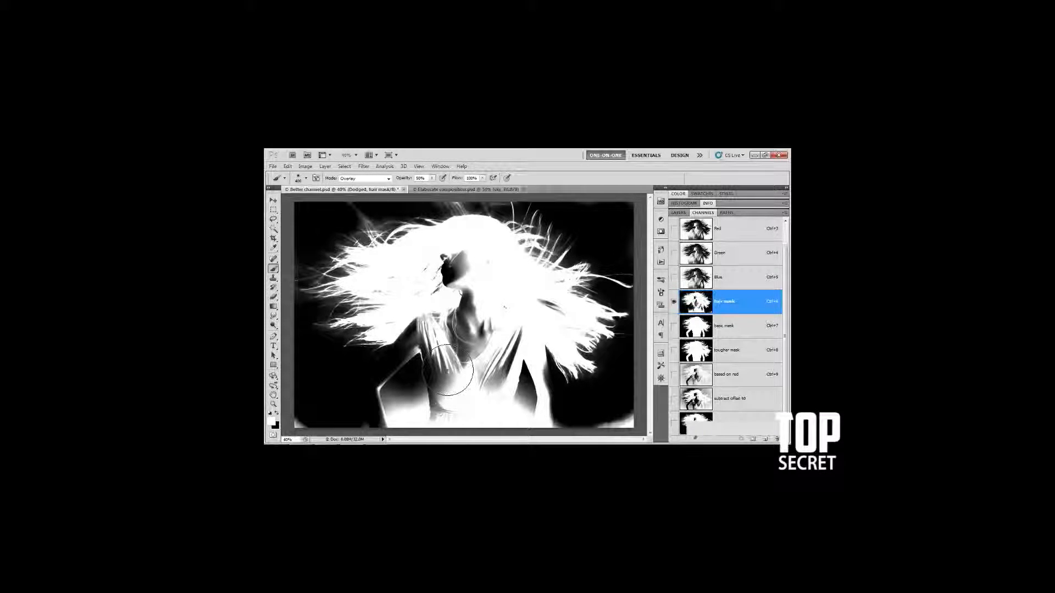
- Swap back to black, paint the background near the image edges at 100% opacity, and reduce the brush size
key("x")
key("0")
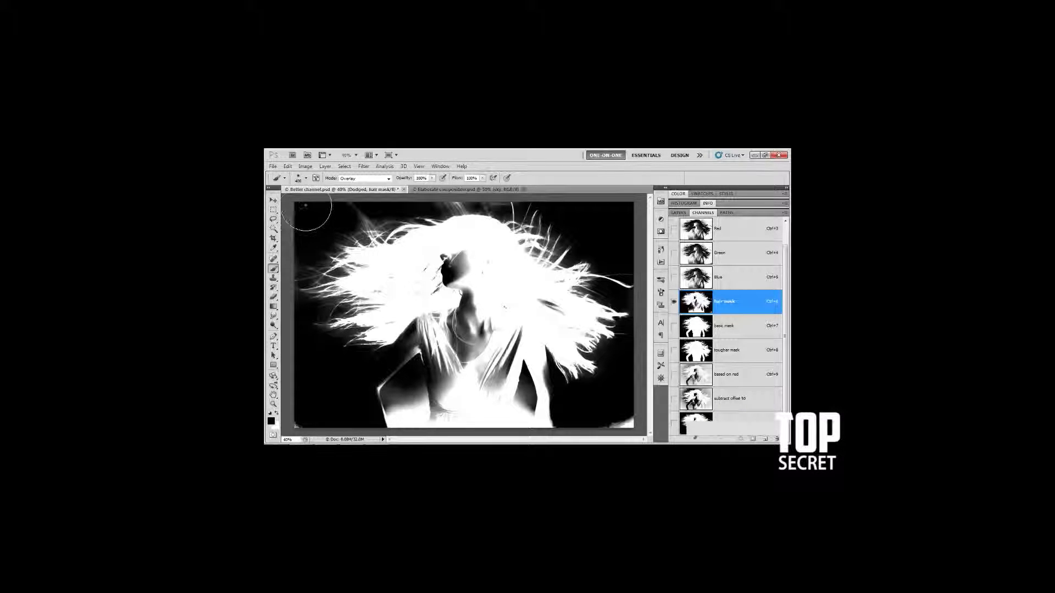
key("bracketleft")
key("bracketleft")
key("bracketleft")
key("bracketleft")
- Select the body below the neck and the lower background with a straight-sided lasso outline and fill the selection with black
key("l")
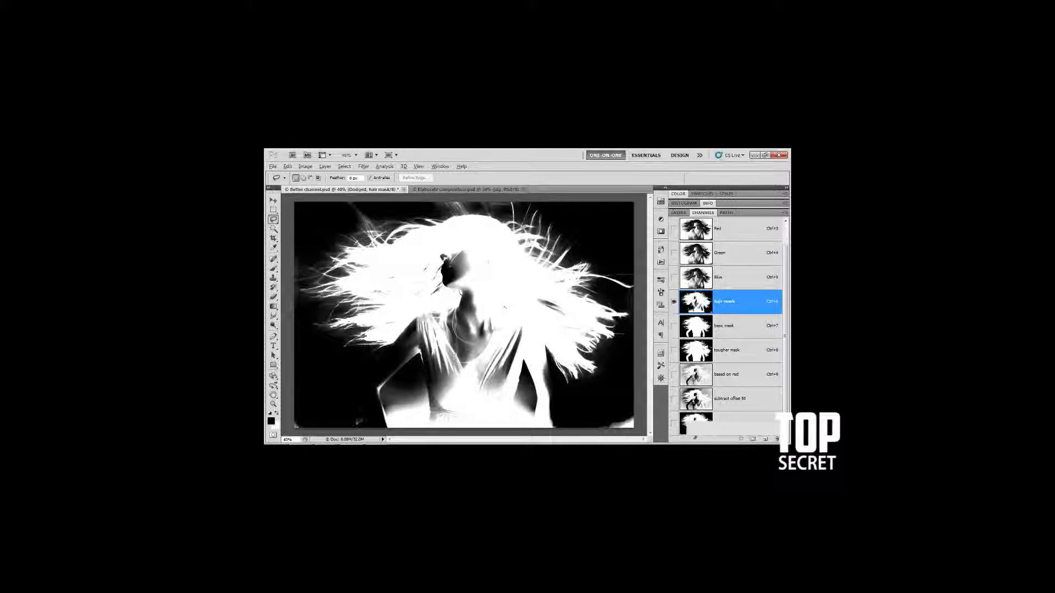
left_click(289, 394)
left_click(352, 403)
left_click(365, 378)
left_click(419, 327)
left_click(468, 311)
left_click(528, 324)
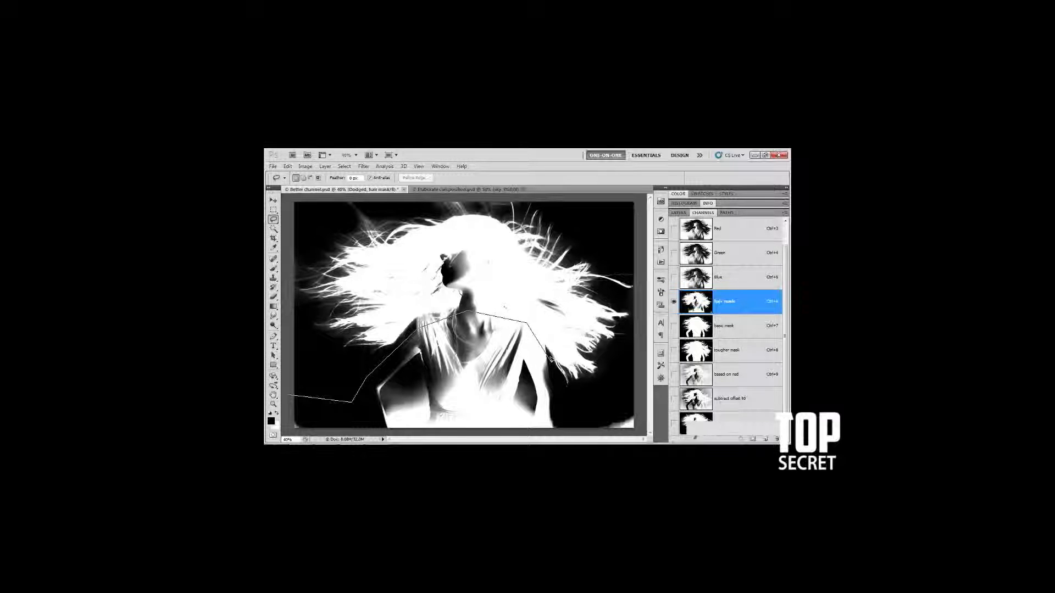
left_click(566, 401)
left_click(641, 400)
left_click(641, 435)
left_click(288, 434)
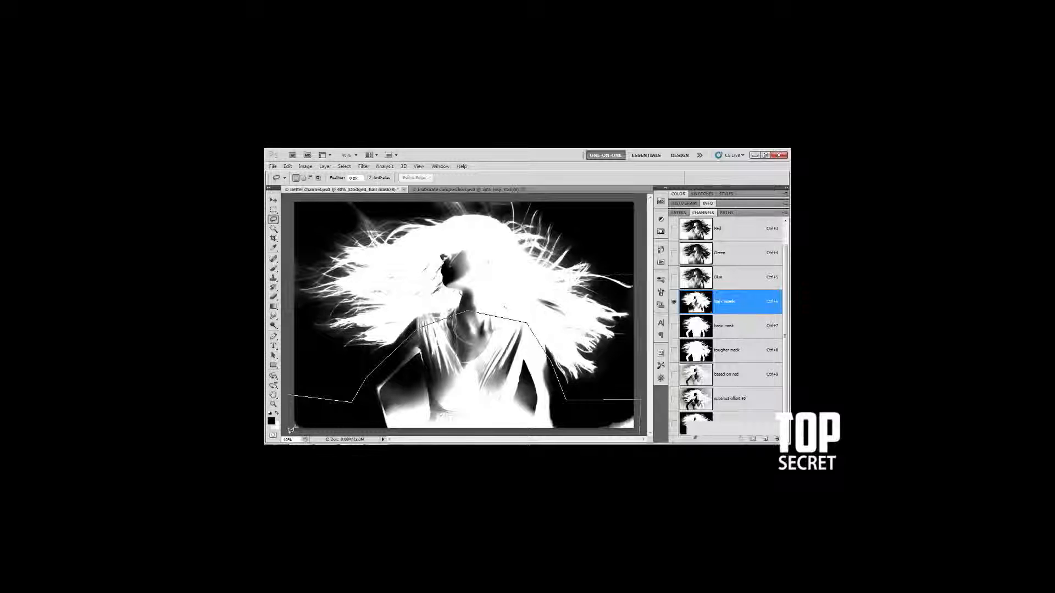
left_click(286, 398)
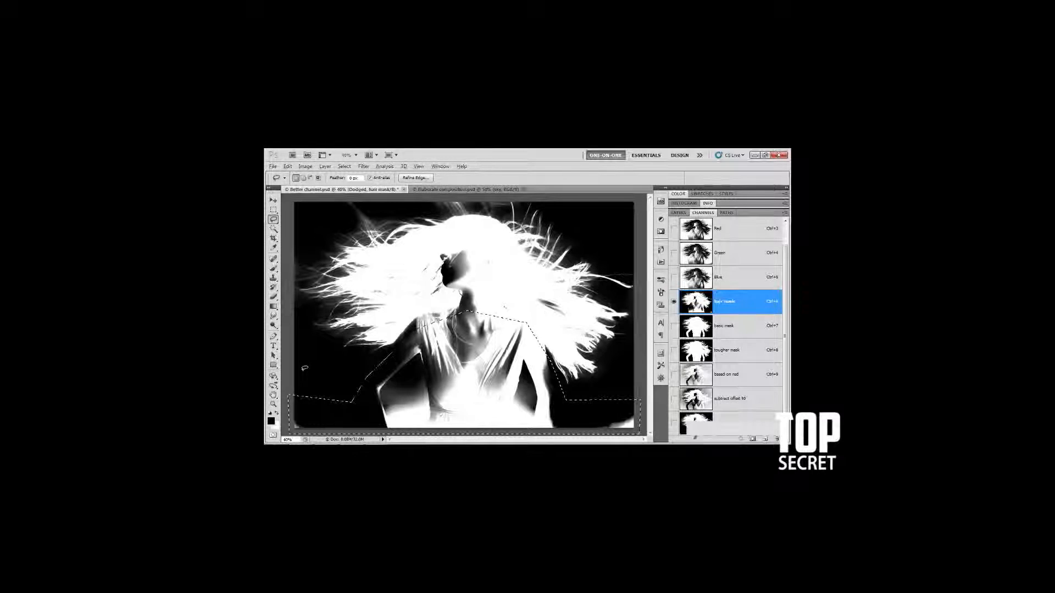
key("alt+BackSpace")
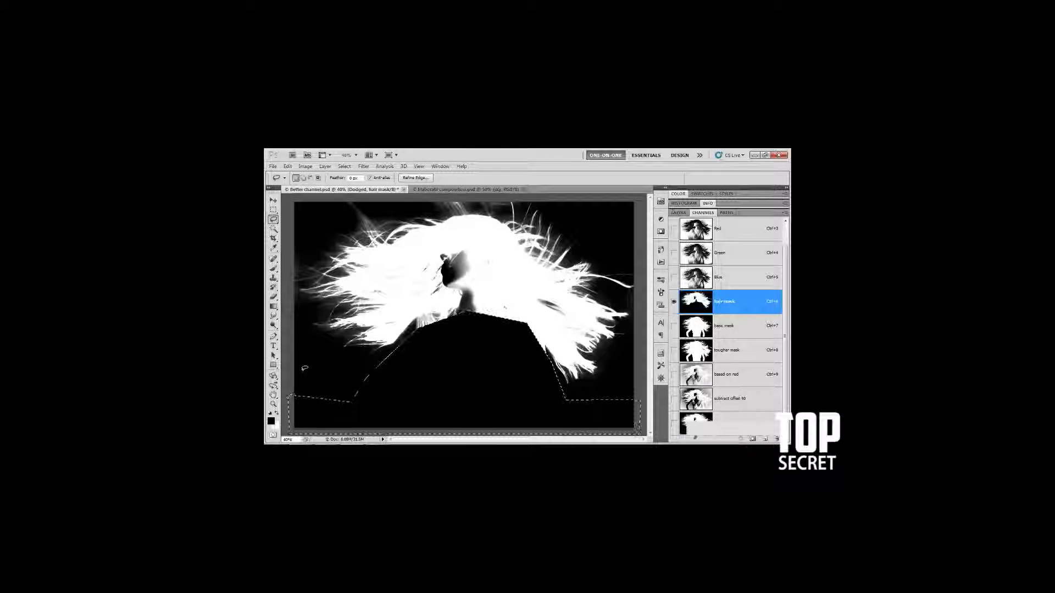